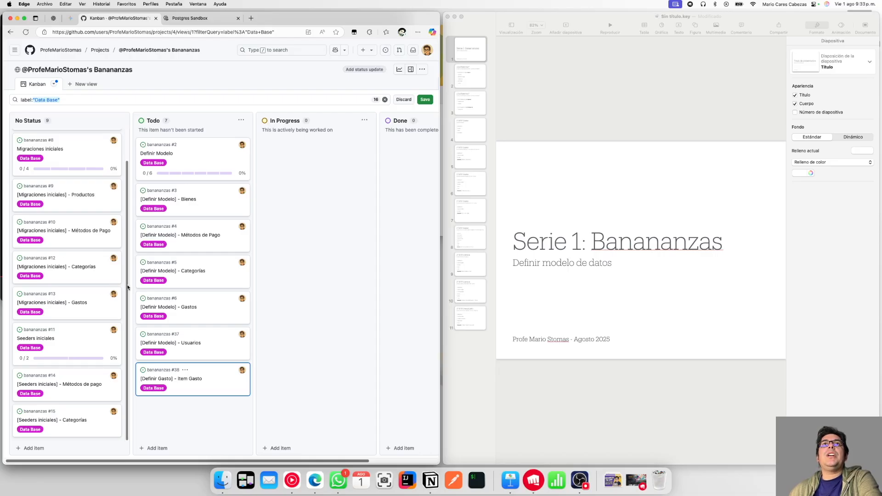
- Clear the "Data Base" label filter on the Kanban board and look through the full No Status column
{"action": "scroll", "coordinate": [128, 287], "scroll_direction": "up", "scroll_amount": 2}
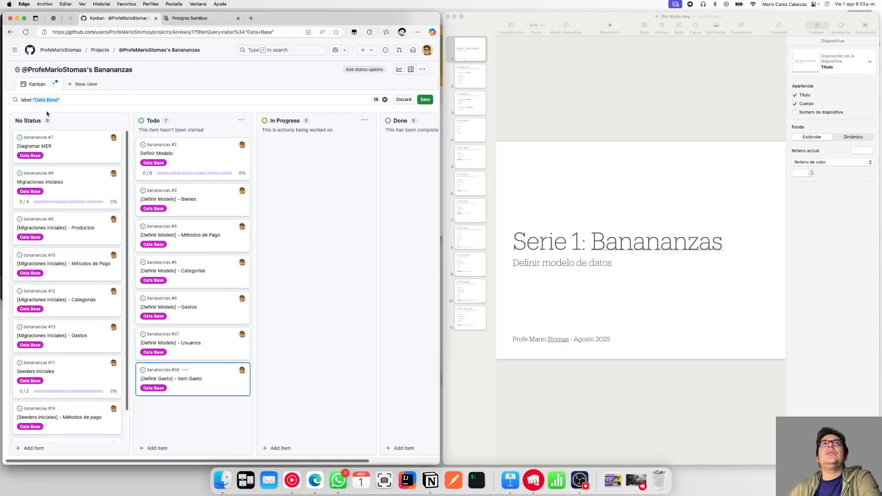
{"action": "left_click", "coordinate": [232, 98]}
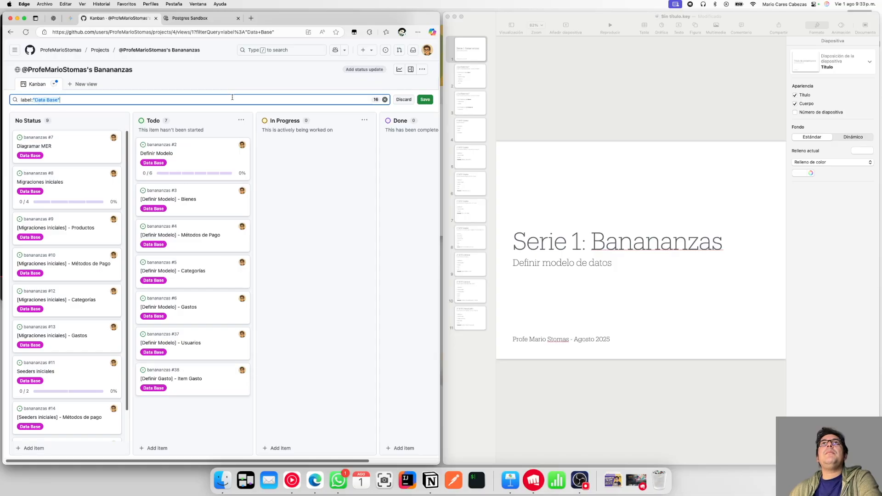
{"action": "left_click", "coordinate": [386, 99]}
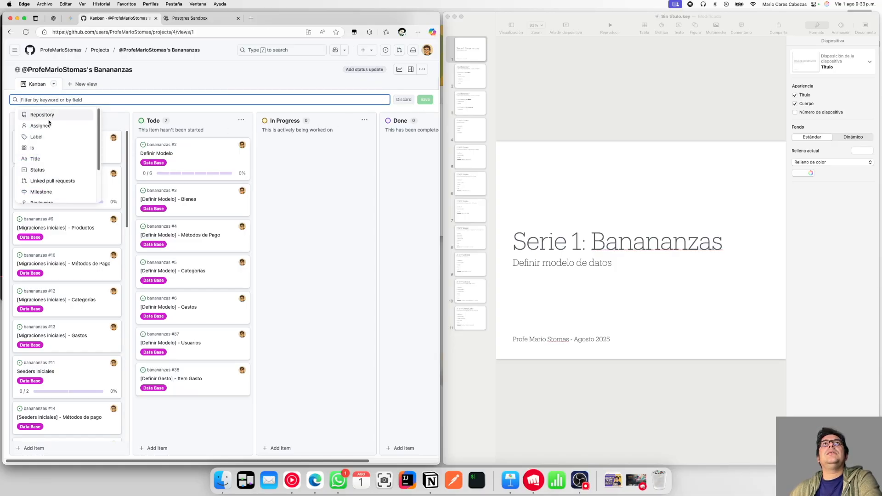
{"action": "left_click", "coordinate": [374, 290]}
{"action": "scroll", "coordinate": [48, 258], "scroll_direction": "down", "scroll_amount": 15}
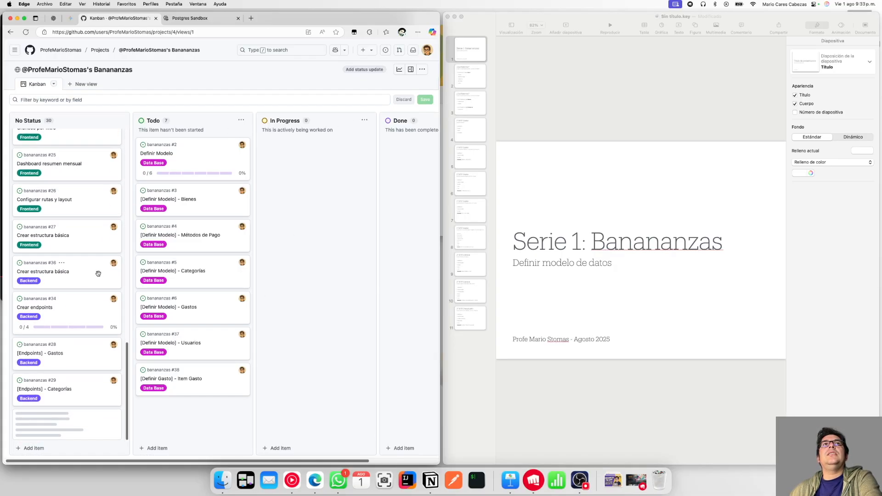
{"action": "scroll", "coordinate": [76, 302], "scroll_direction": "up", "scroll_amount": 15}
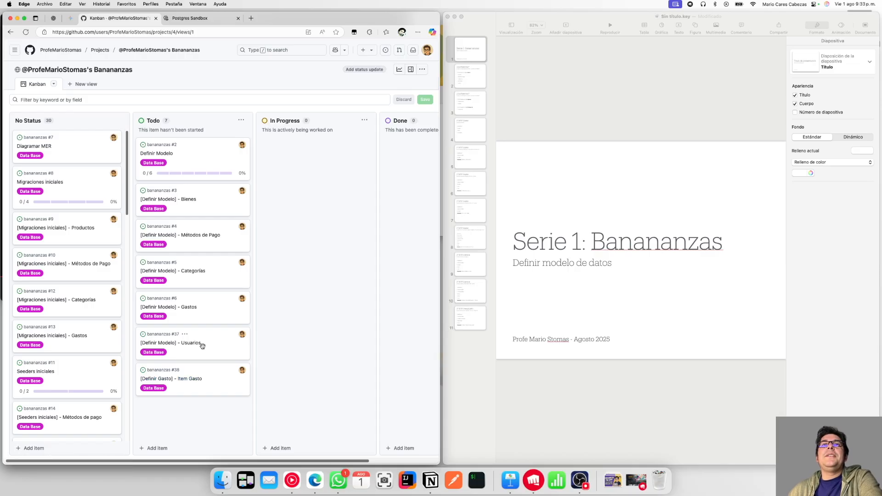
- Switch to Keynote and review the two "¿Qué haremos?" slides, ending on the "Entidad Usuarios" slide
{"action": "left_click", "coordinate": [510, 480]}
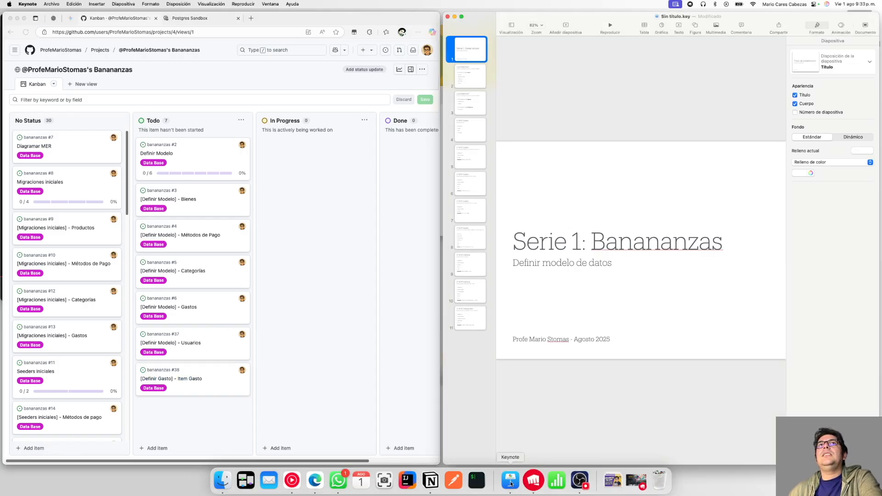
{"action": "left_click", "coordinate": [467, 82]}
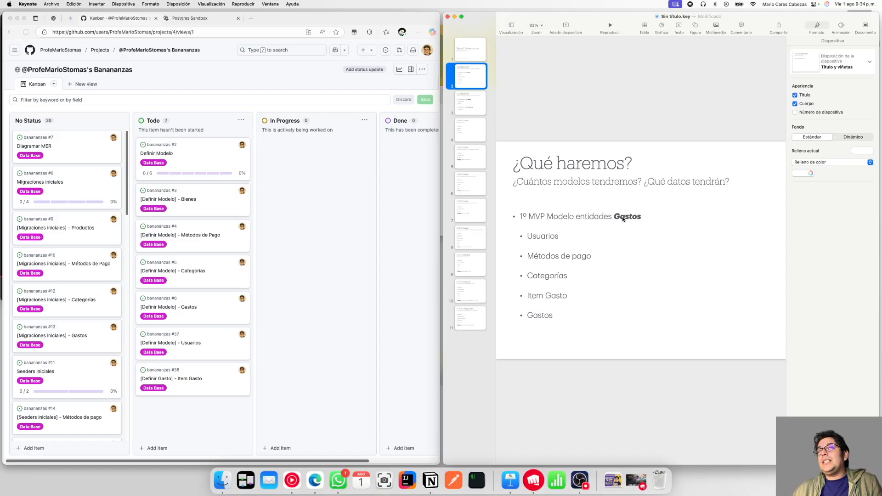
{"action": "left_click", "coordinate": [476, 109]}
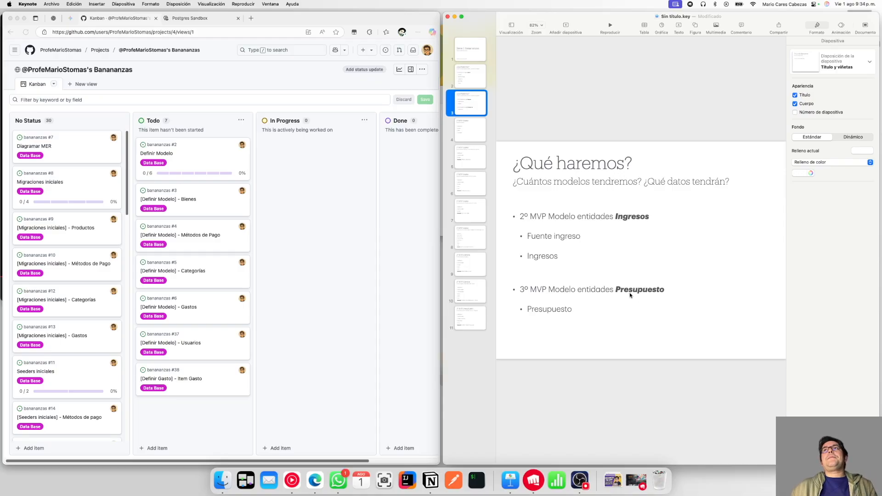
{"action": "left_click", "coordinate": [481, 138]}
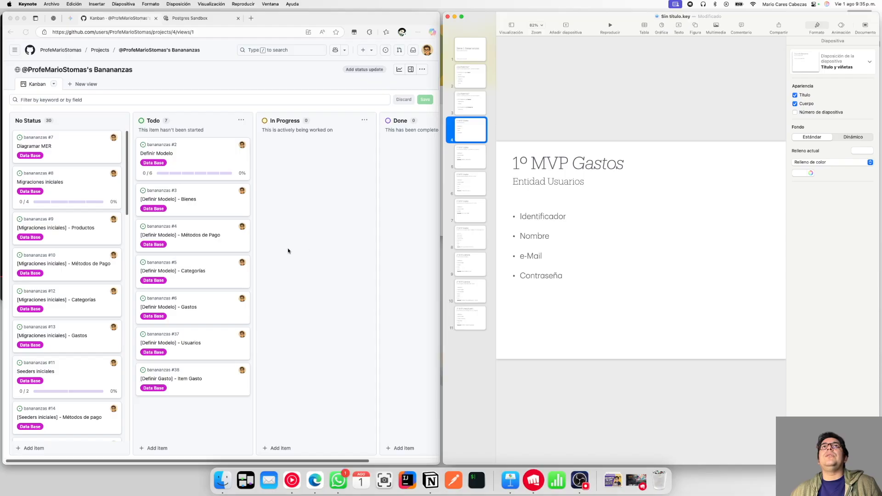
- Move the "[Definir Modelo] - Usuarios" card from Todo to In Progress on the Kanban board in Edge and open the issue
{"action": "left_click", "coordinate": [294, 327]}
{"action": "left_click_drag", "start_coordinate": [205, 352], "coordinate": [317, 168]}
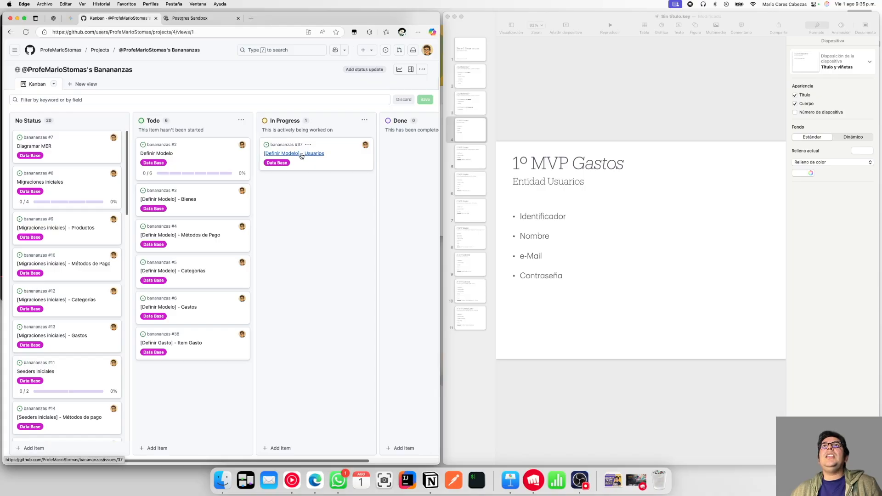
{"action": "left_click", "coordinate": [301, 154]}
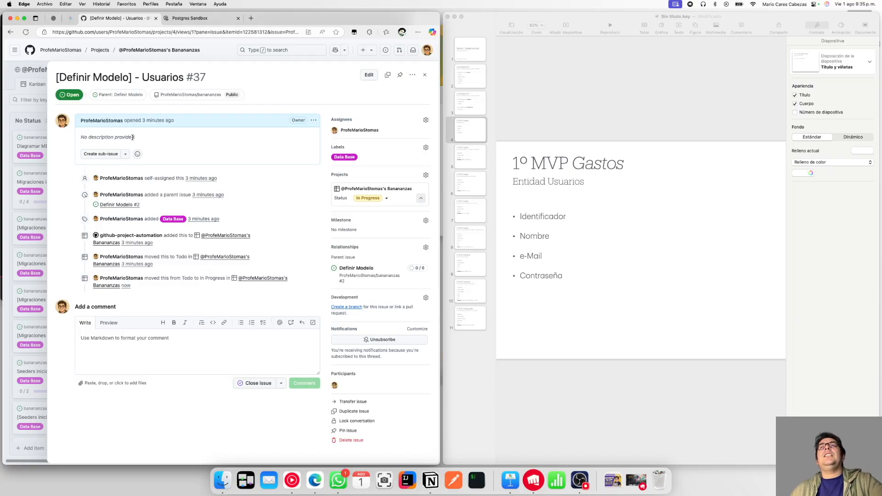
- Edit the Usuarios issue's description and begin it with the line "Un usuario tiene los siguentes campos:"
{"action": "left_click", "coordinate": [314, 120]}
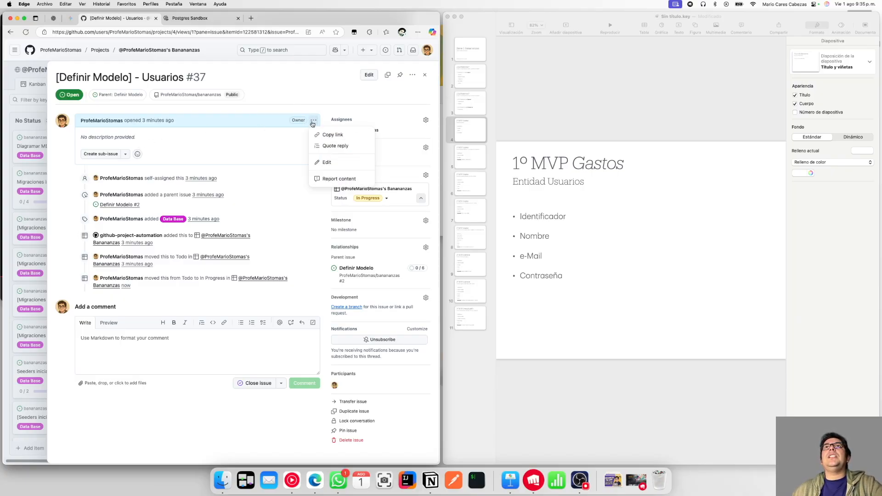
{"action": "left_click", "coordinate": [327, 163]}
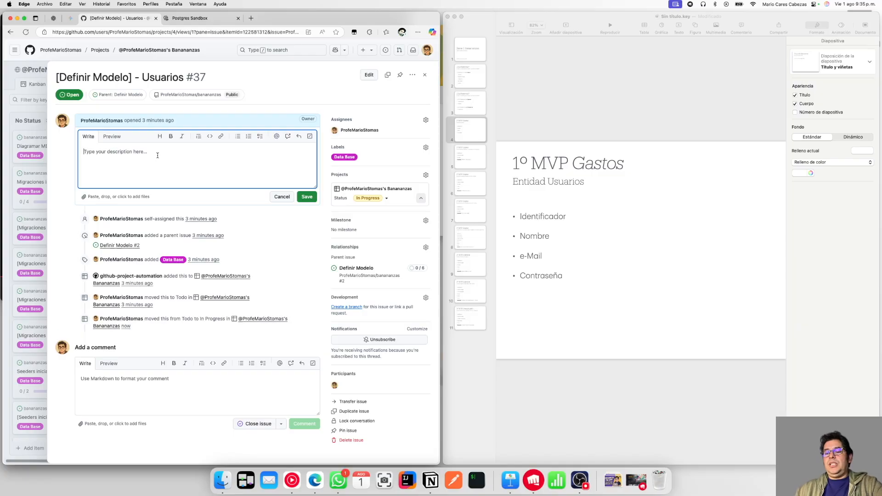
{"action": "type", "text": "Un usuario tiene los sigue"}
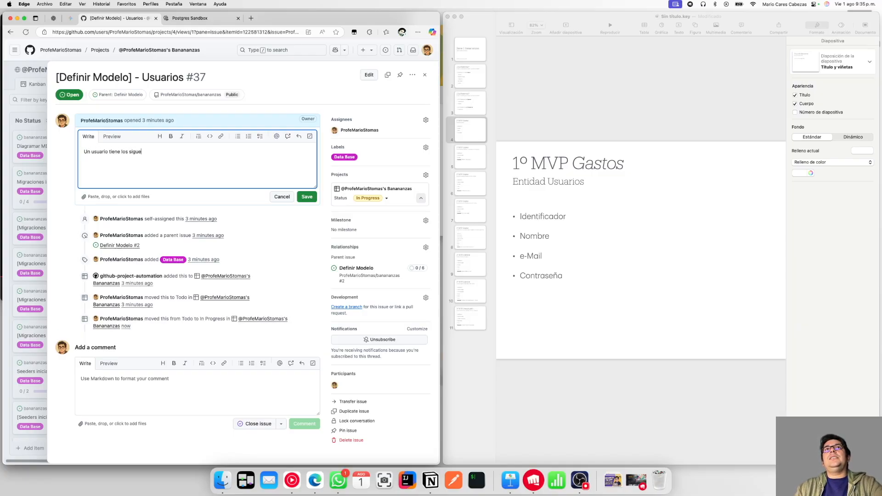
{"action": "type", "text": "ntes campos:"}
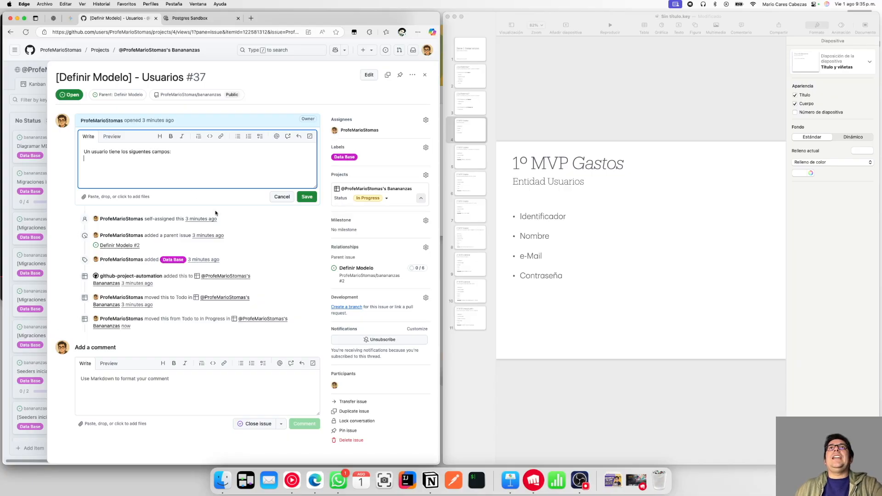
- Add a bulleted list with Identificador, Nombre, eMail and Contraseña to the issue description and save it
{"action": "left_click", "coordinate": [235, 138]}
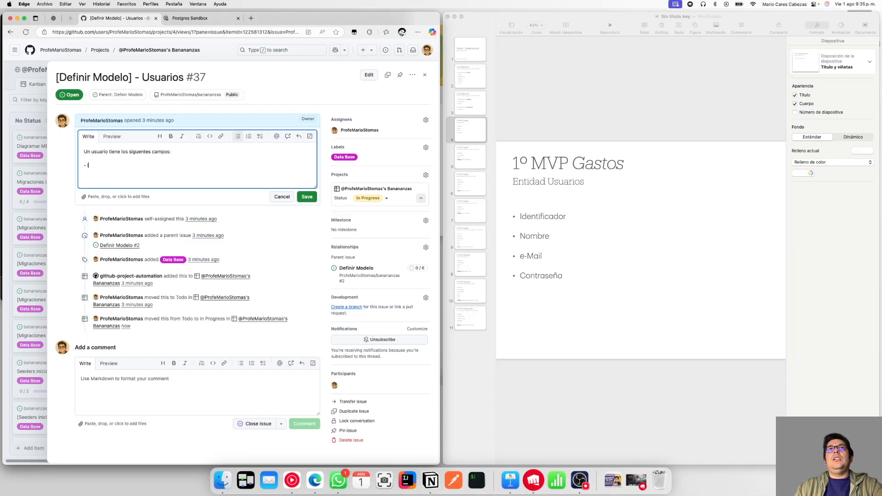
{"action": "type", "text": "Identific"}
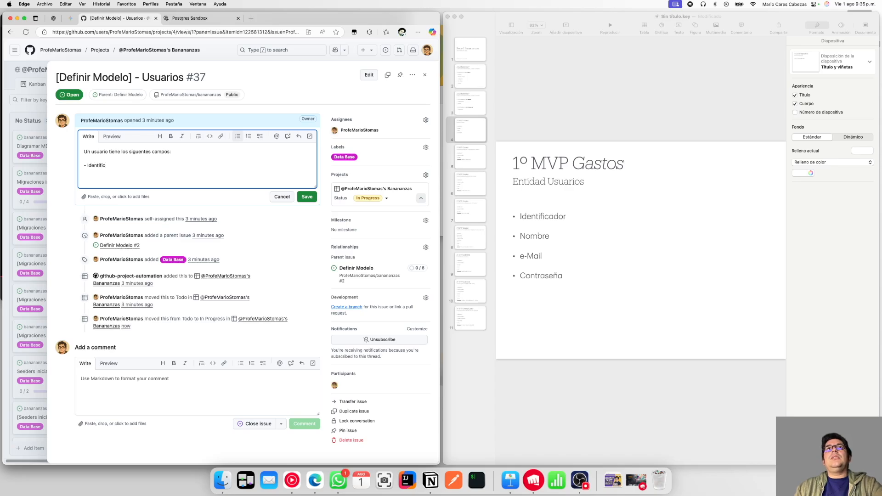
{"action": "type", "text": "ador"}
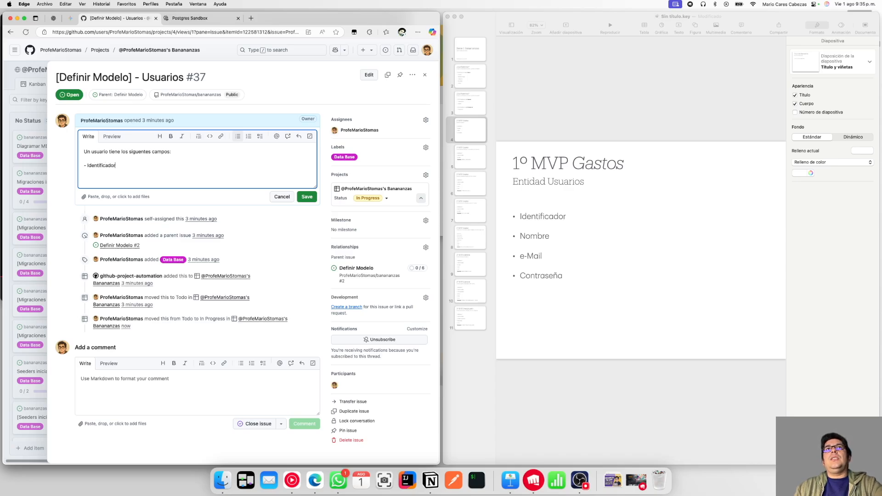
{"action": "type", "text": " - Nombr"}
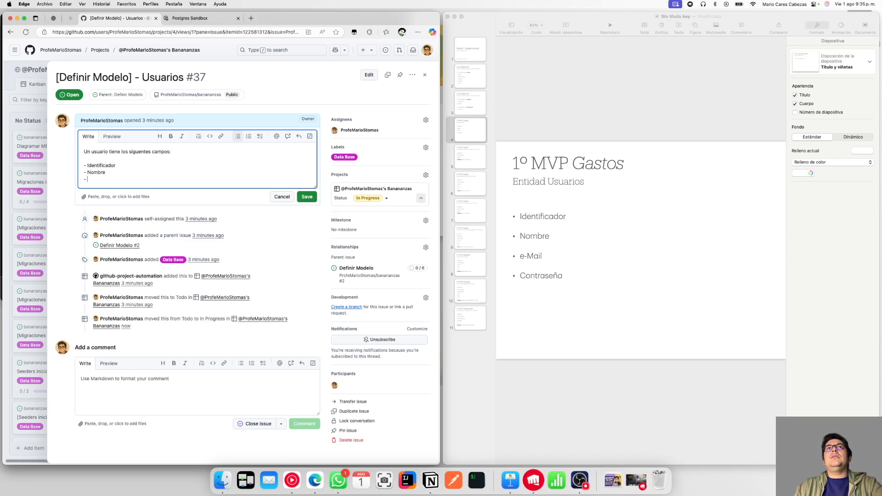
{"action": "type", "text": "e - e-Mai"}
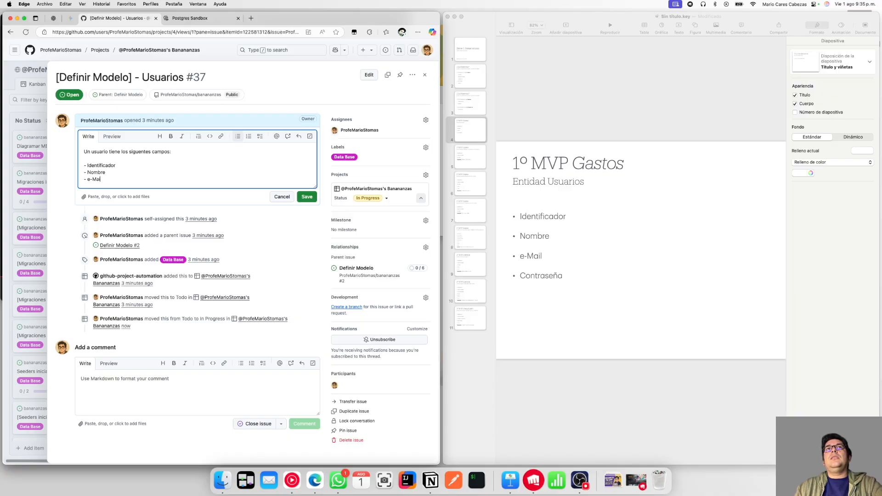
{"action": "key", "text": "BackSpace"}
{"action": "key", "text": "BackSpace"}
{"action": "type", "text": "Mail"}
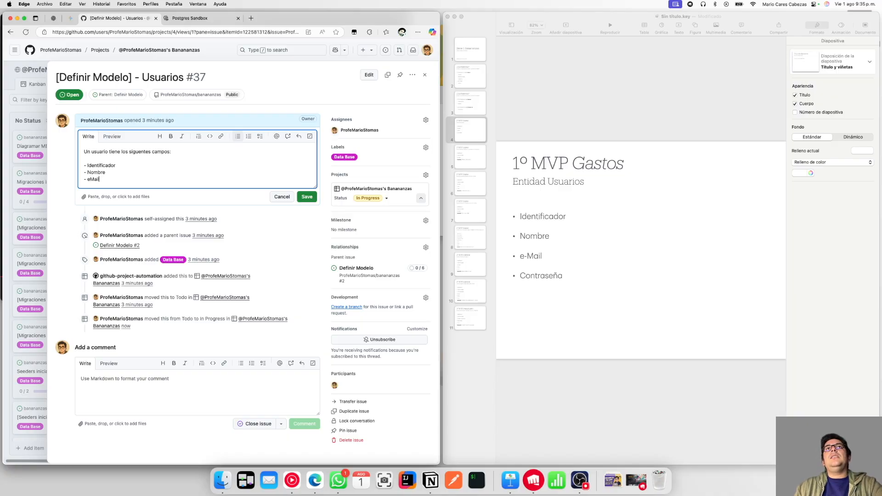
{"action": "key", "text": "Return"}
{"action": "type", "text": "Contraseña"}
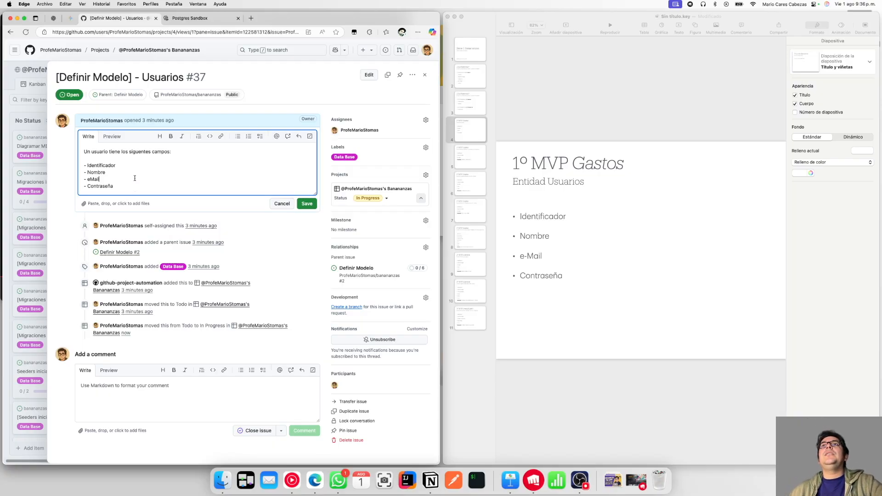
{"action": "left_click", "coordinate": [305, 205]}
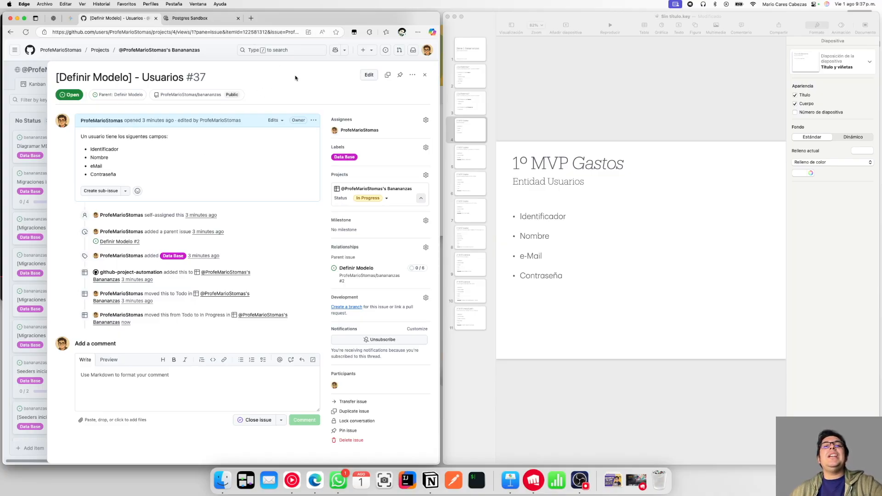
- Go to the open database.build page and sign in with GitHub, authorizing the Supabase Community app
{"action": "left_click", "coordinate": [196, 20]}
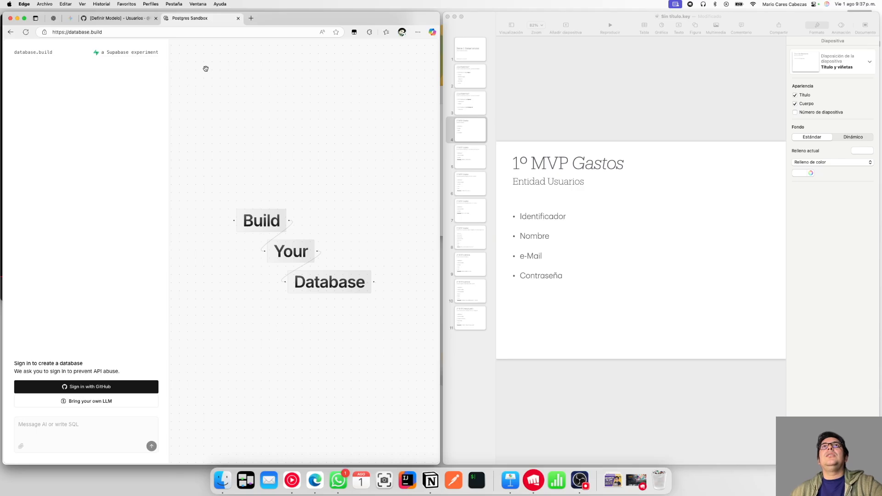
{"action": "mouse_move", "coordinate": [206, 68]}
{"action": "left_mouse_down"}
{"action": "mouse_move", "coordinate": [262, 130]}
{"action": "mouse_move", "coordinate": [210, 55]}
{"action": "left_mouse_up"}
{"action": "left_click_drag", "start_coordinate": [336, 362], "coordinate": [333, 321]}
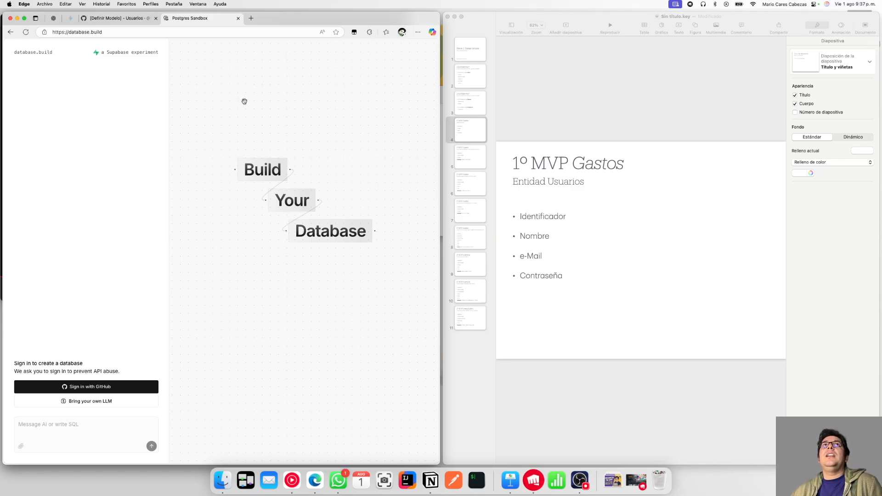
{"action": "left_click_drag", "start_coordinate": [107, 32], "coordinate": [69, 32]}
{"action": "left_click", "coordinate": [206, 152]}
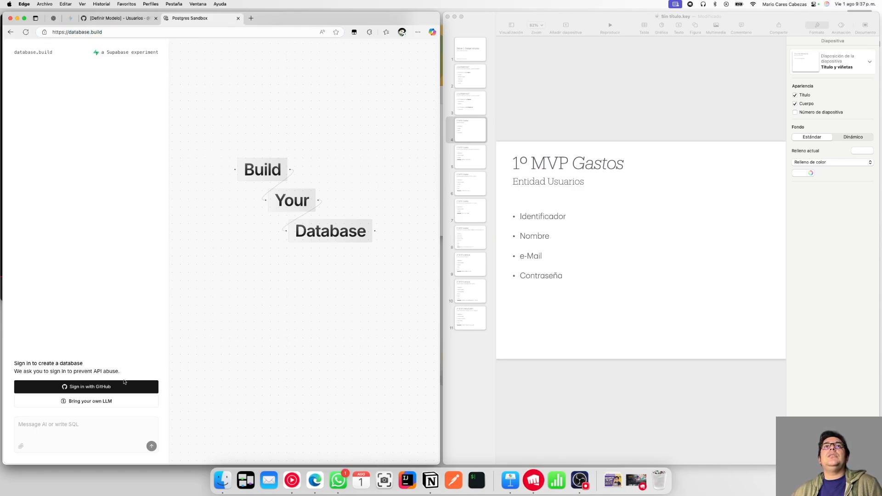
{"action": "left_click", "coordinate": [99, 390]}
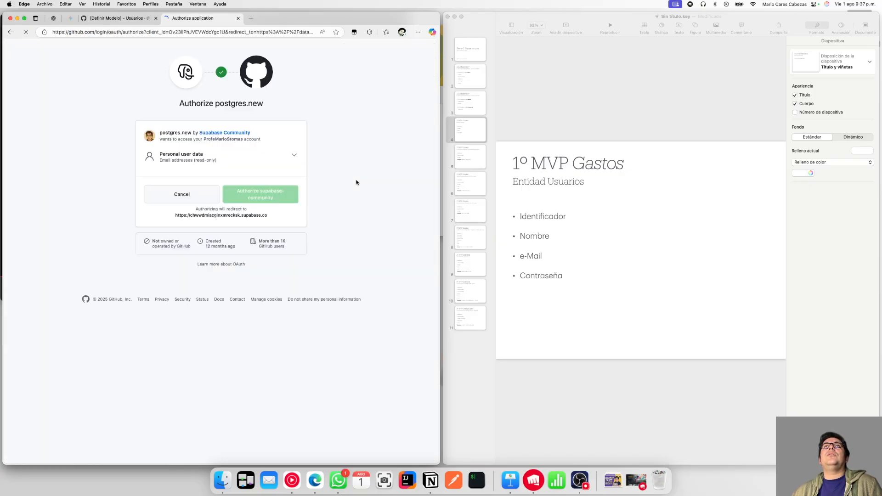
{"action": "left_click", "coordinate": [259, 192]}
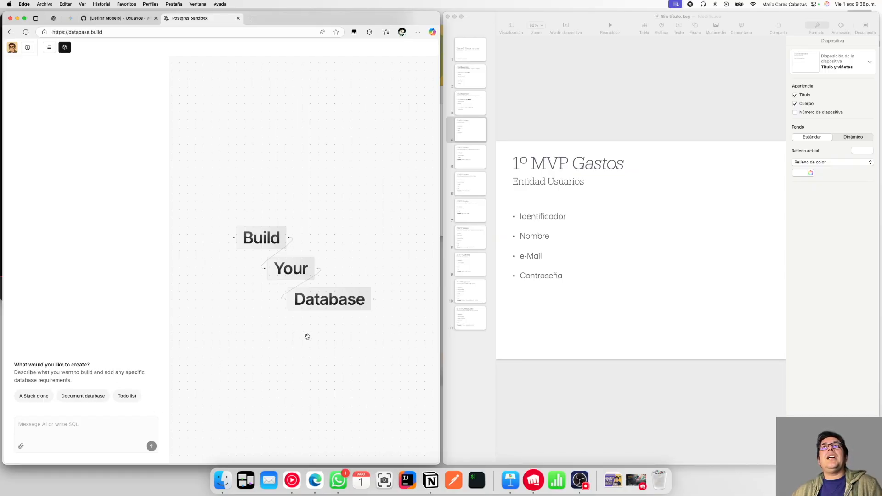
- Prompt the AI with "Quiero una tabla para registrar usuarios en mi sistema. Que tenga un identificador, un nombre, un email, una contraseña" and reposition the table
{"action": "left_click", "coordinate": [123, 430]}
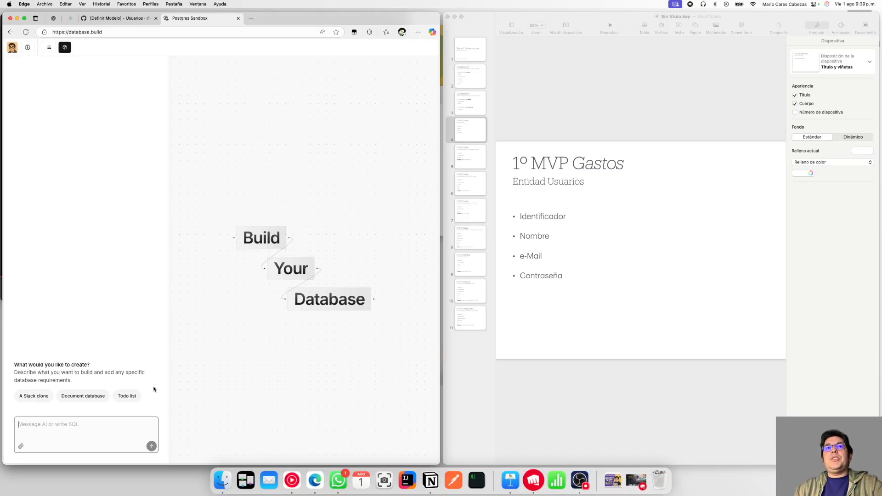
{"action": "type", "text": "Quie"}
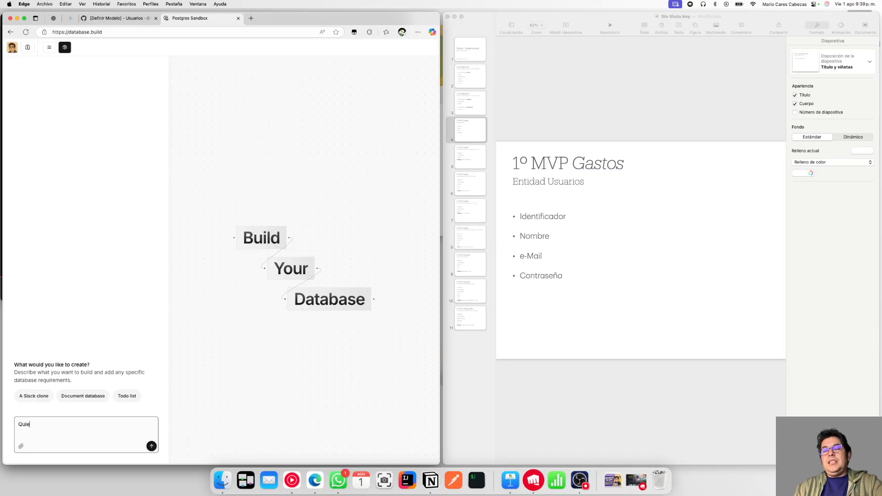
{"action": "type", "text": "ro una tabla p"}
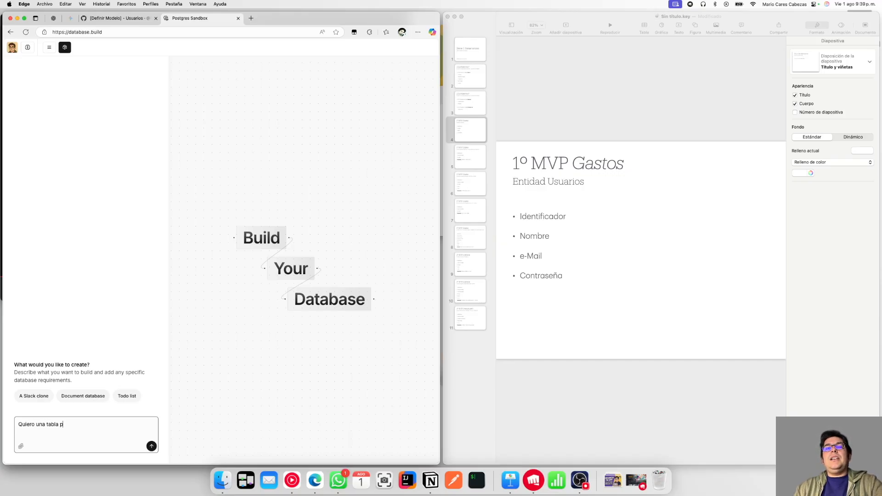
{"action": "type", "text": "ara registrar"}
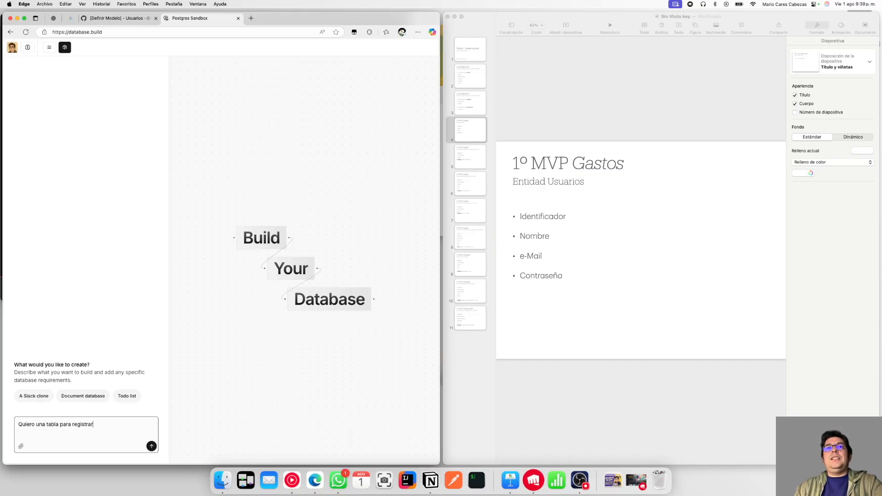
{"action": "type", "text": " usuarios en mi si"}
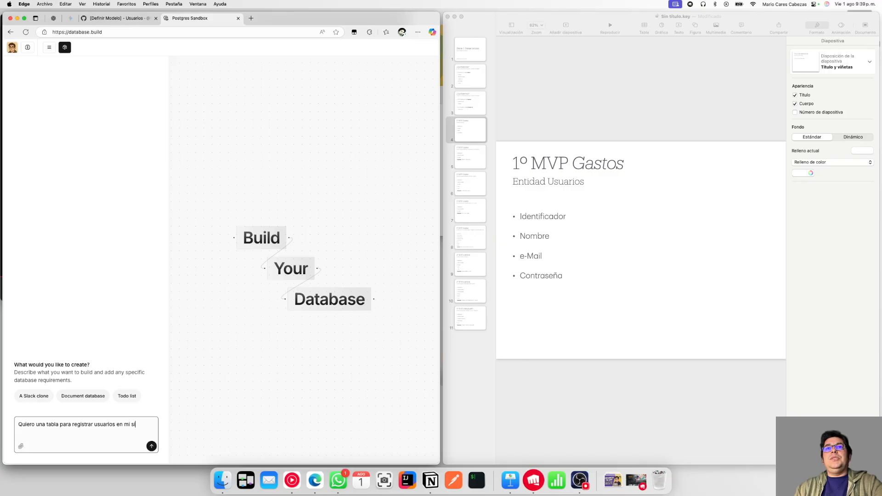
{"action": "type", "text": "stema. Que te"}
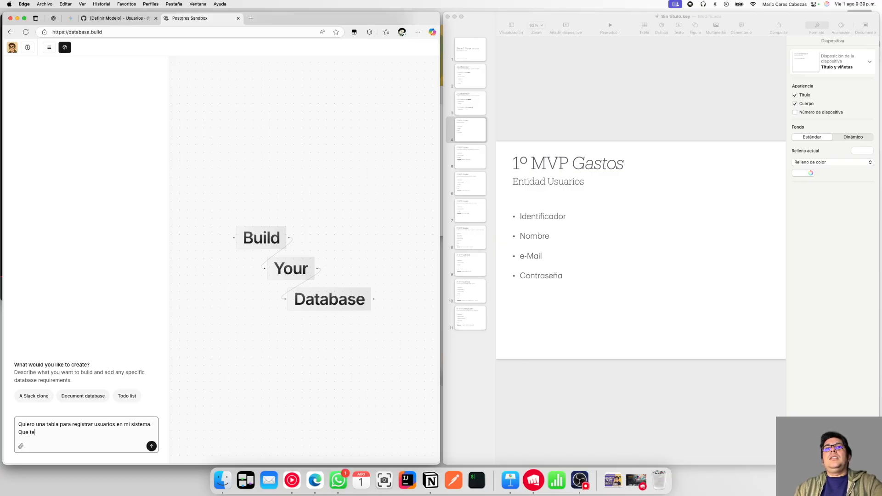
{"action": "type", "text": "ngoaidentificadro"}
{"action": "key", "text": "BackSpace"}
{"action": "key", "text": "BackSpace"}
{"action": "type", "text": "or, un "}
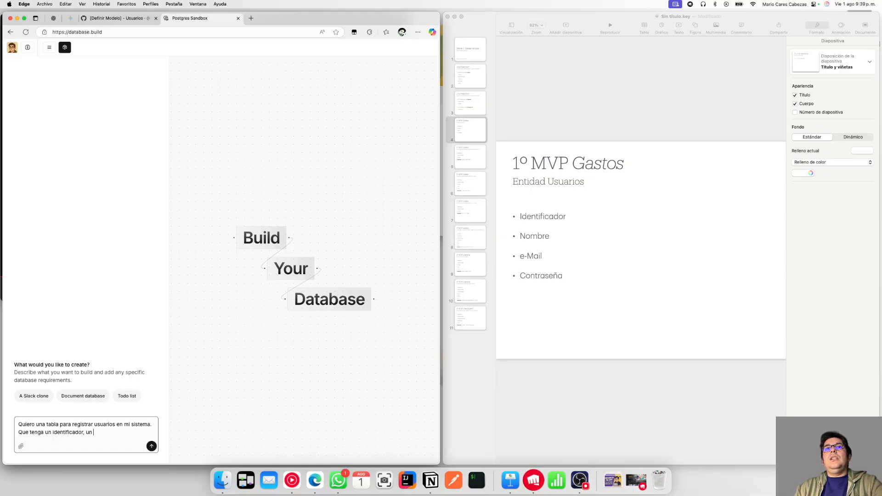
{"action": "type", "text": "nombre, un email, una contra"}
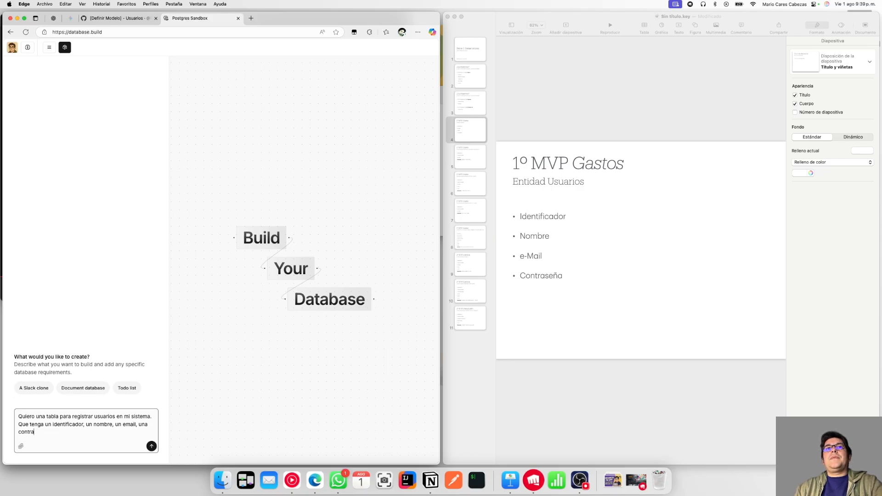
{"action": "type", "text": "seña"}
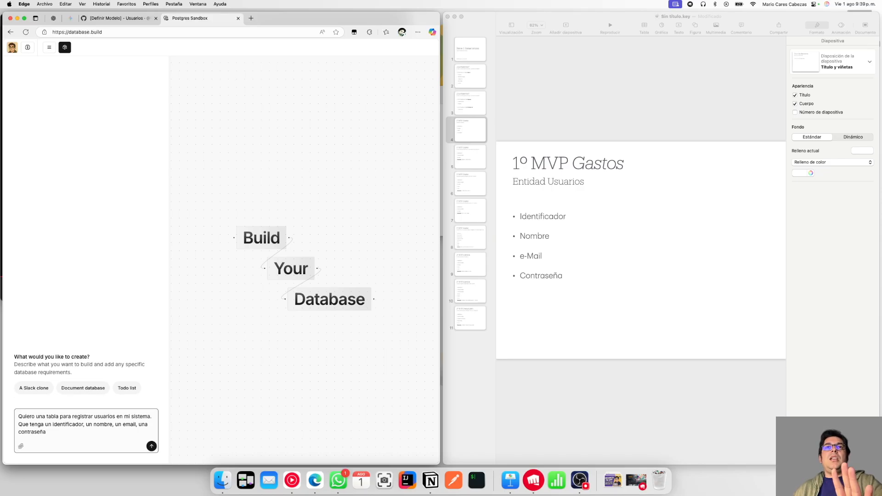
{"action": "left_click", "coordinate": [151, 446]}
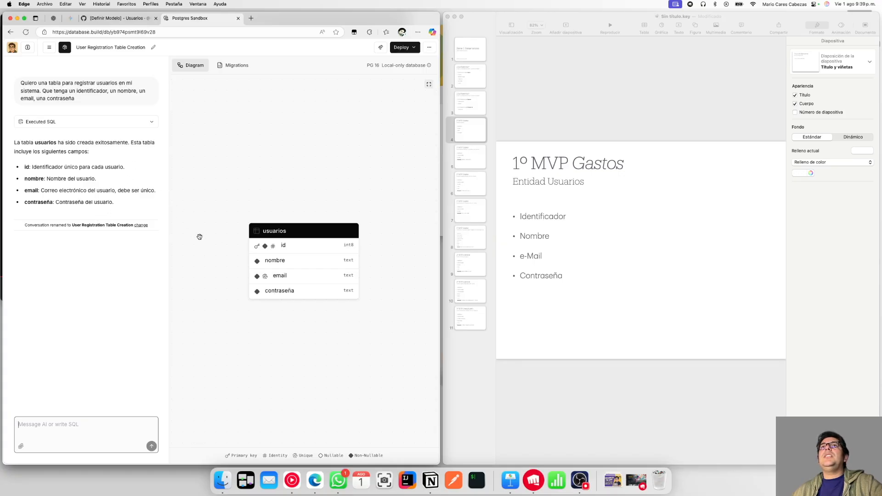
{"action": "left_click_drag", "start_coordinate": [307, 233], "coordinate": [260, 211]}
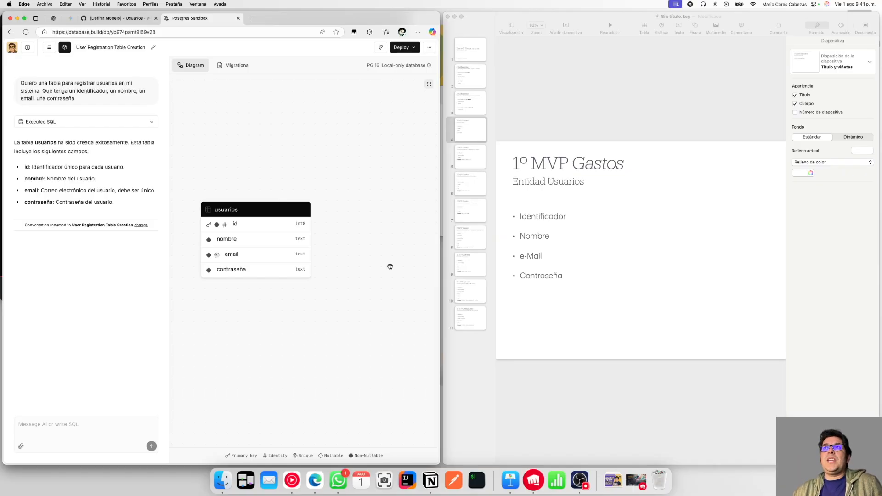
- Switch to Numbers with the Cuentas.numbers expense sheet, look over its rows, and place its window beside the database diagram
{"action": "left_click", "coordinate": [557, 480]}
{"action": "double_click", "coordinate": [421, 131]}
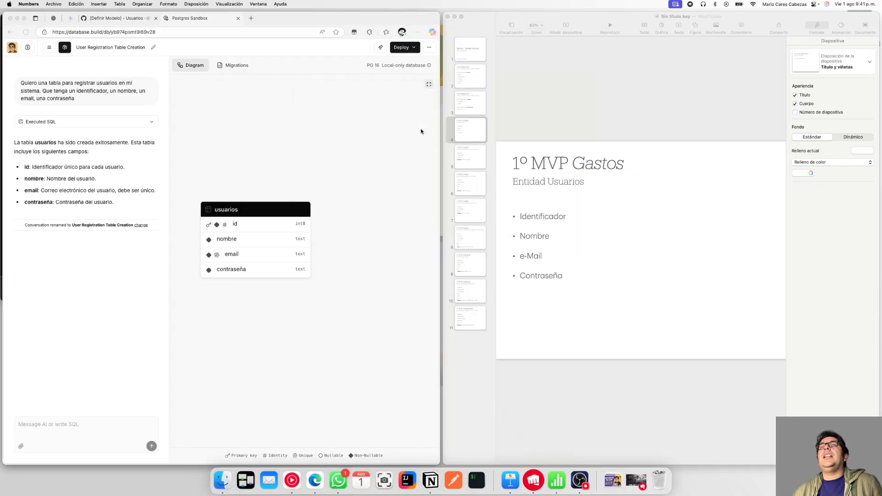
{"action": "left_click_drag", "start_coordinate": [409, 14], "coordinate": [391, 91]}
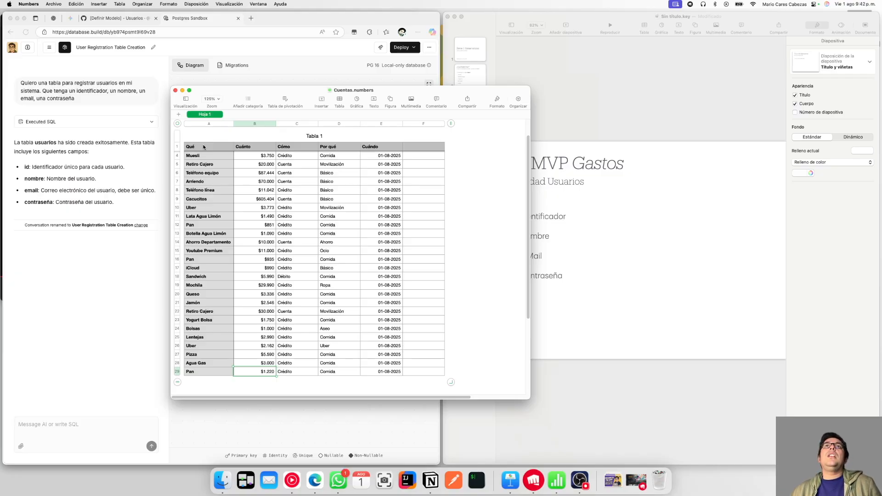
{"action": "left_click", "coordinate": [207, 158]}
{"action": "scroll", "coordinate": [211, 205], "scroll_direction": "down", "scroll_amount": 2}
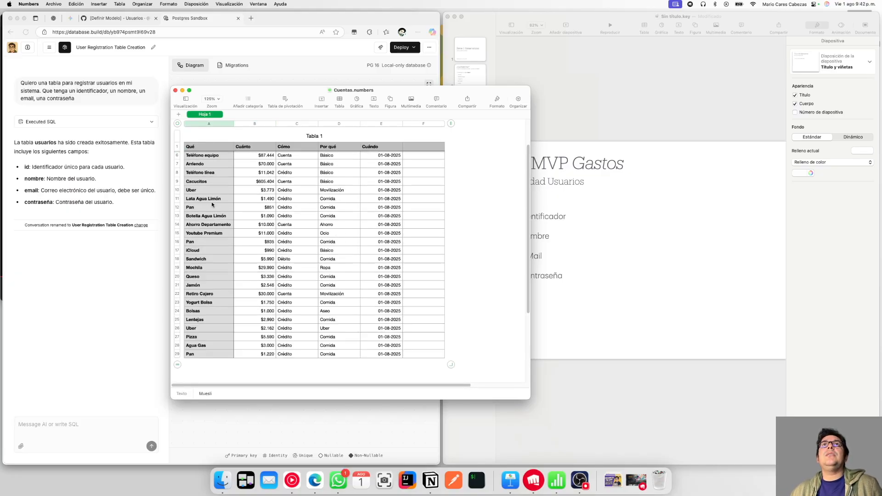
{"action": "scroll", "coordinate": [212, 205], "scroll_direction": "up", "scroll_amount": 3}
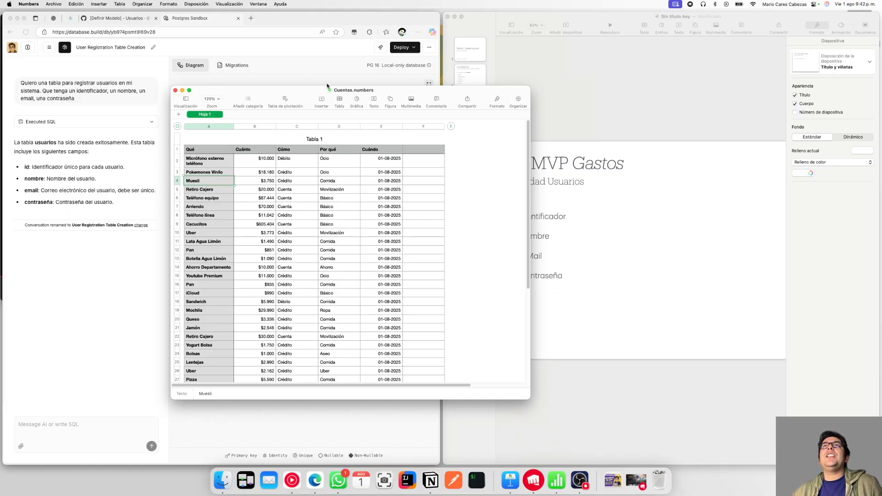
{"action": "left_click_drag", "start_coordinate": [315, 93], "coordinate": [566, 98]}
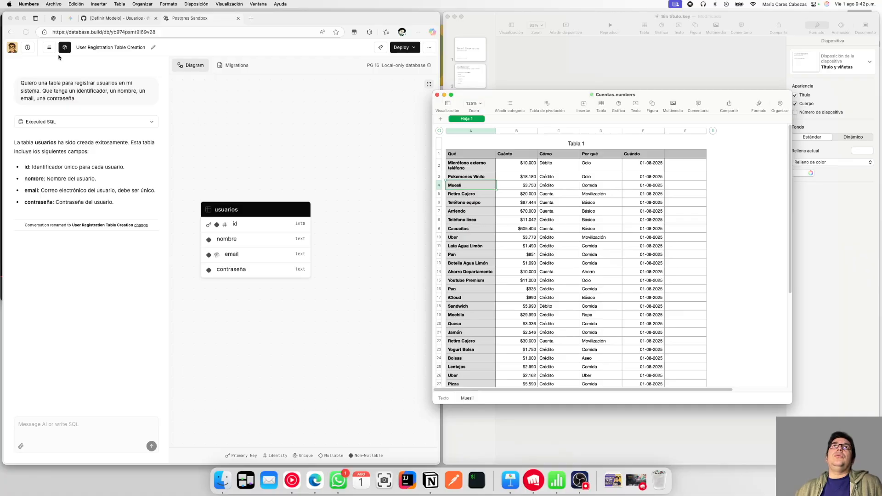
- Examine the options for the usuarios table's nombre column and the Primary key entry in the diagram legend
{"action": "left_click", "coordinate": [303, 242]}
{"action": "left_click", "coordinate": [304, 242]}
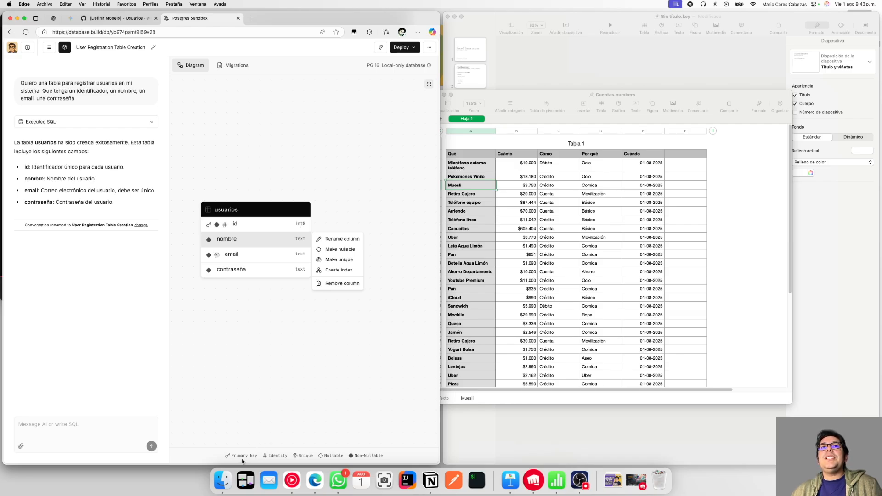
{"action": "left_click_drag", "start_coordinate": [231, 456], "coordinate": [256, 456]}
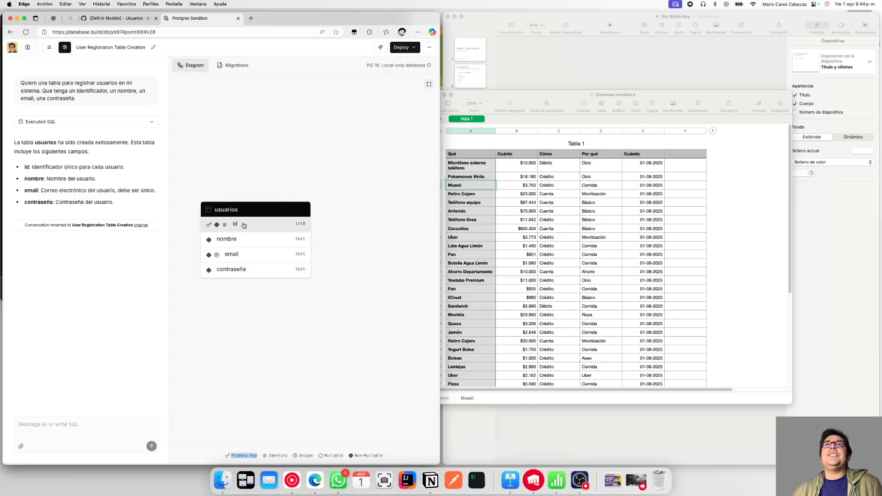
- Review the expense rows in Cuentas.numbers across the Qué, Cuánto, Cómo, Por qué and Cuándo columns, starting from Micrófono externo teléfono
{"action": "left_click", "coordinate": [577, 92]}
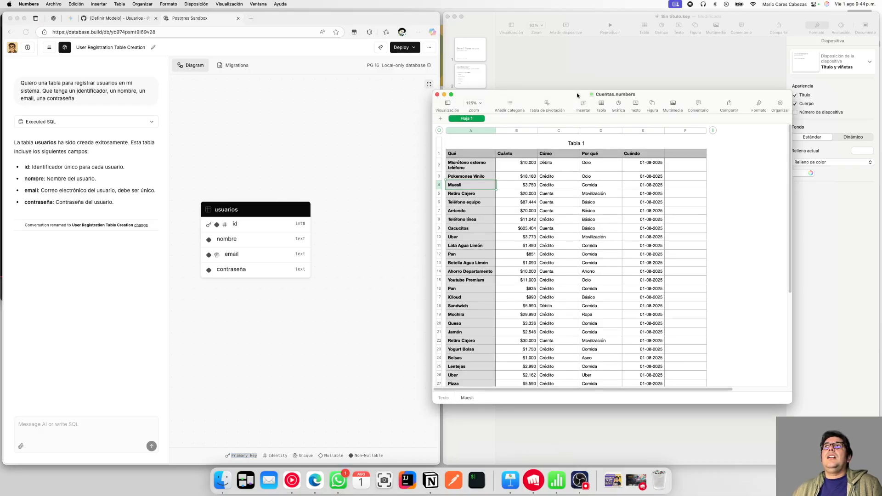
{"action": "scroll", "coordinate": [693, 244], "scroll_direction": "down", "scroll_amount": 10}
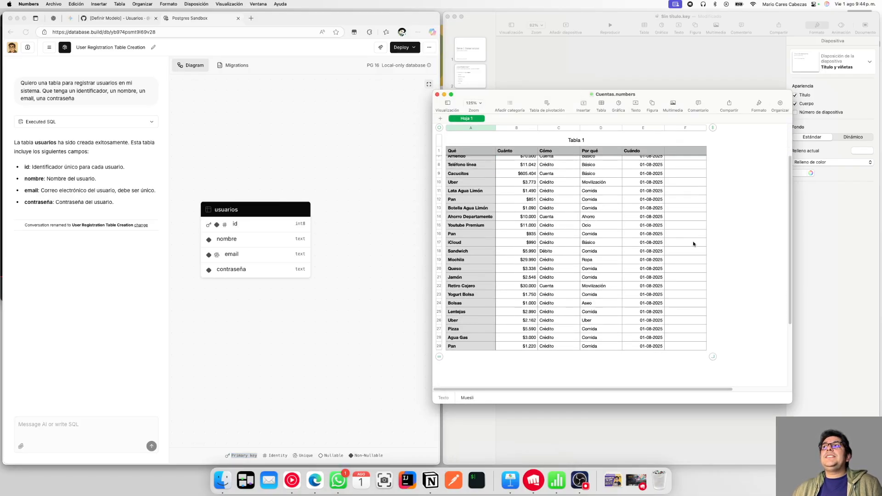
{"action": "scroll", "coordinate": [694, 244], "scroll_direction": "up", "scroll_amount": 10}
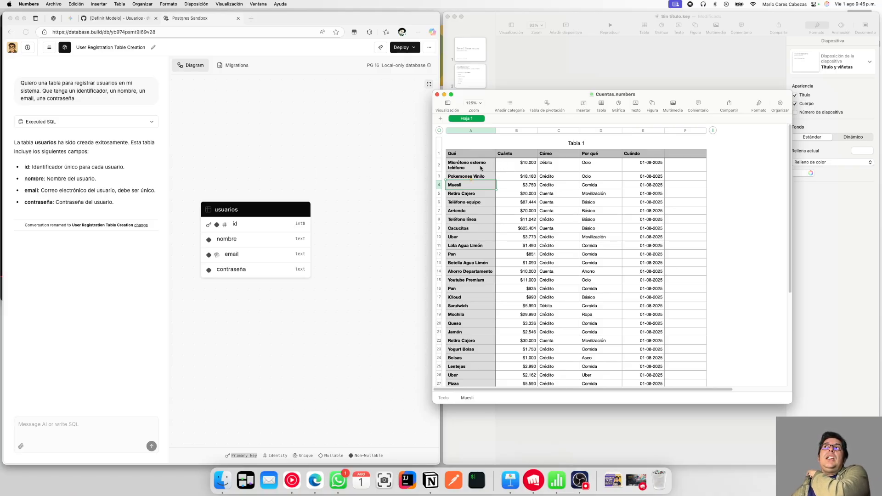
{"action": "left_click", "coordinate": [461, 164]}
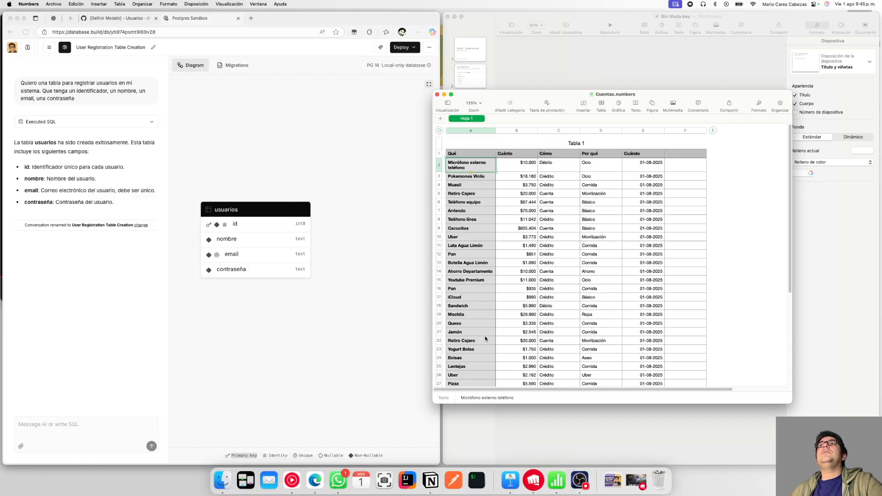
{"action": "scroll", "coordinate": [485, 339], "scroll_direction": "down", "scroll_amount": 5}
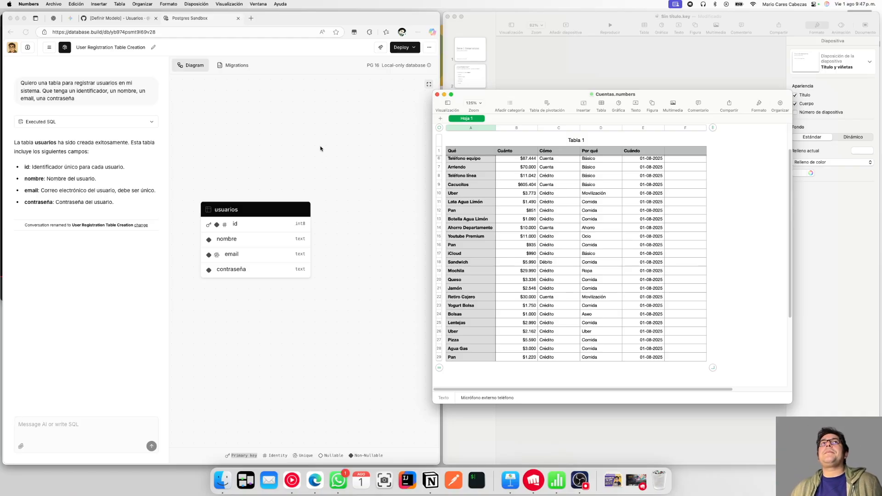
- Move the usuarios table higher in the database.build diagram, and check its create table SQL in the migrations before returning to the diagram
{"action": "left_click", "coordinate": [262, 205]}
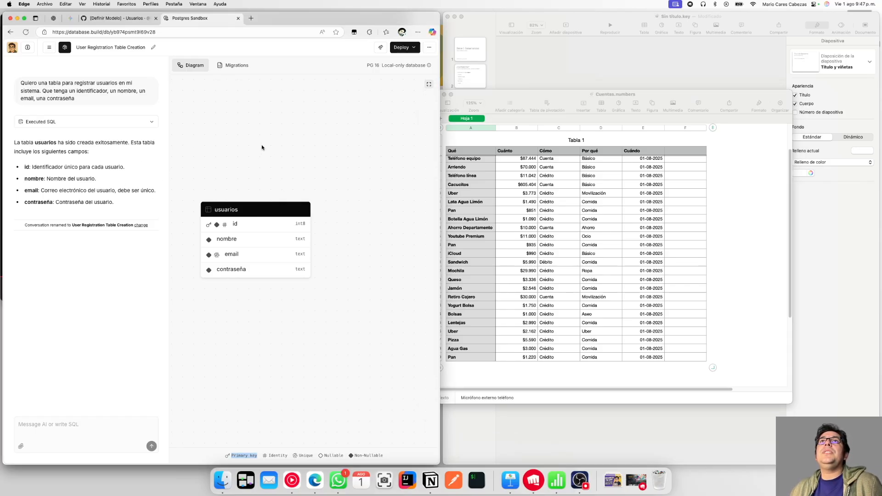
{"action": "left_click_drag", "start_coordinate": [263, 214], "coordinate": [268, 145]}
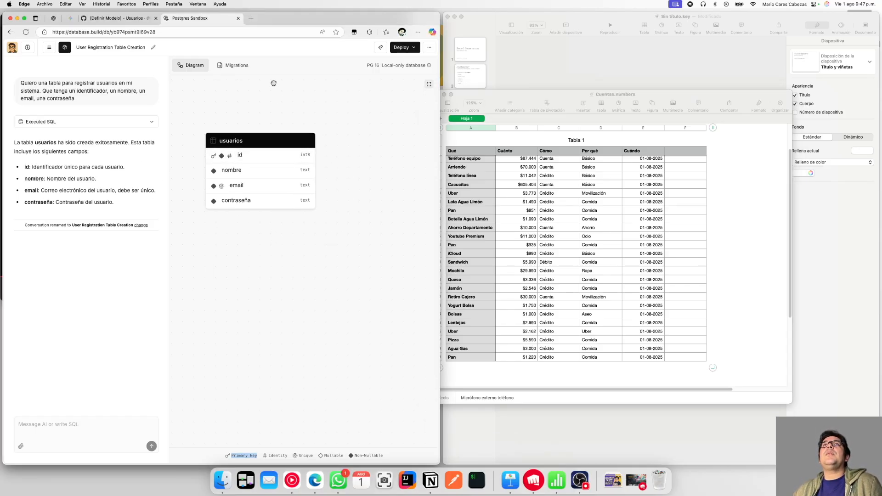
{"action": "left_click", "coordinate": [228, 68]}
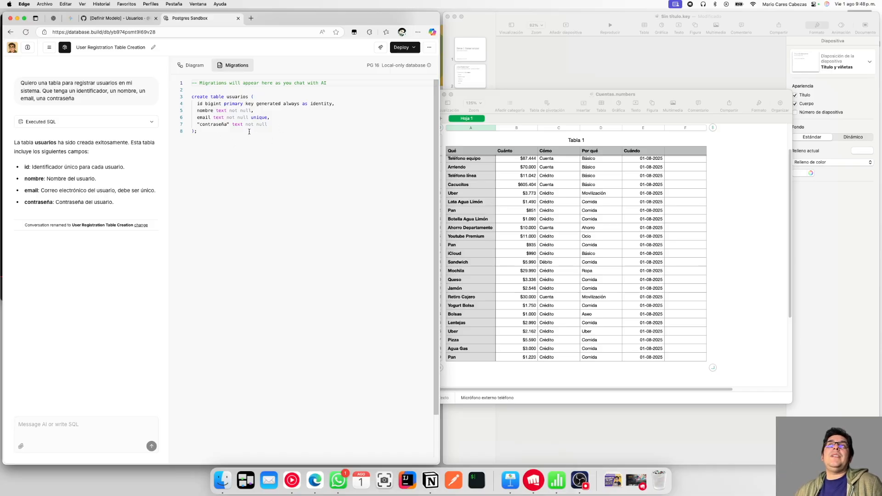
{"action": "left_click", "coordinate": [117, 18]}
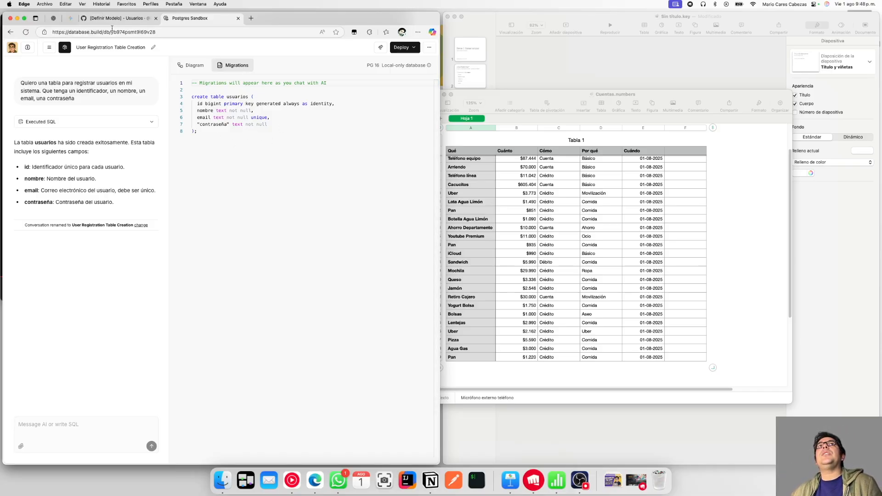
{"action": "left_click", "coordinate": [195, 20]}
{"action": "left_click", "coordinate": [191, 65]}
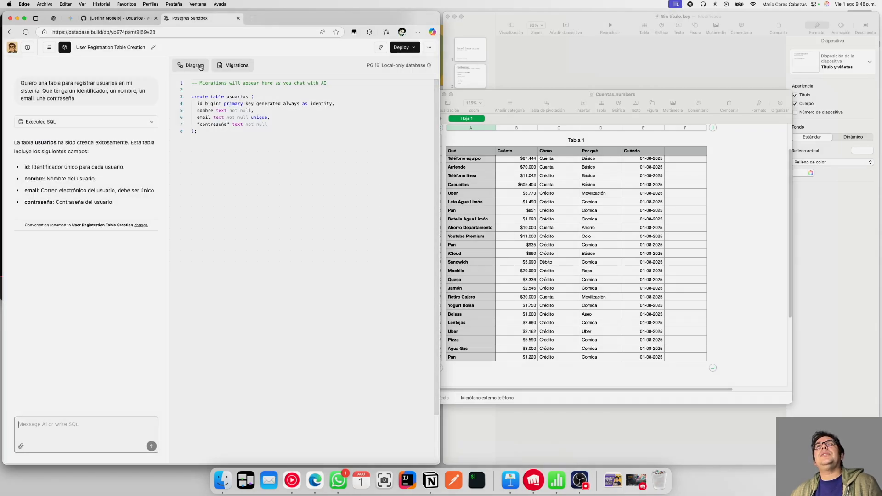